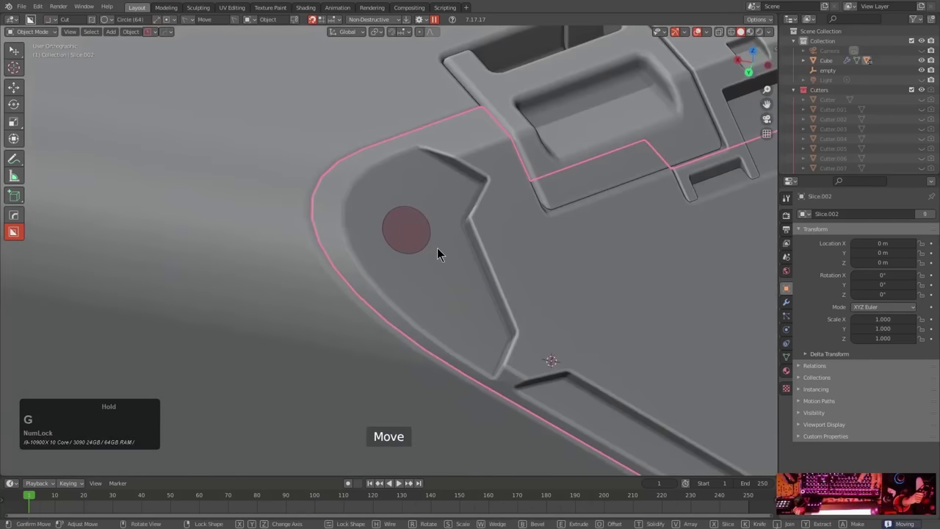
# Cut a beveled circular hole into the underside panel and add rail inserts beside the centre detail.
pyautogui.scroll(2, 464, 220)
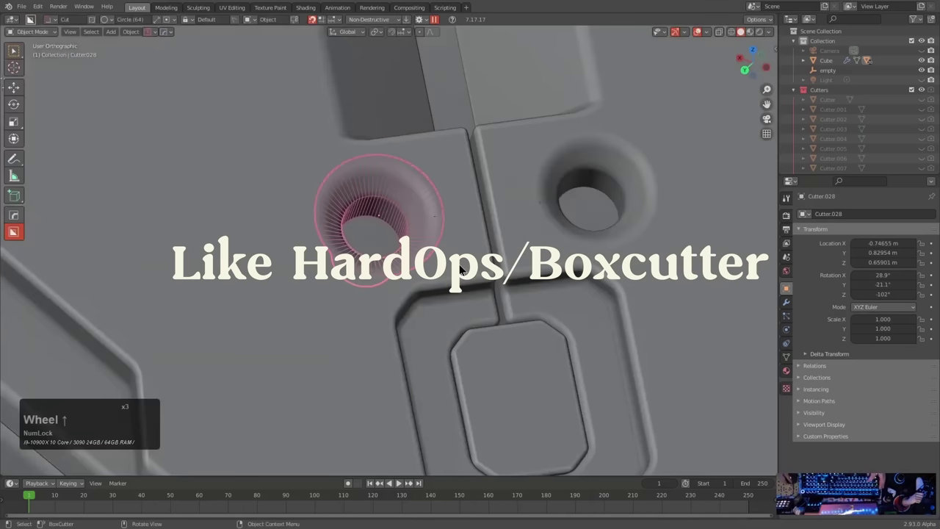
pyautogui.click(472, 254)
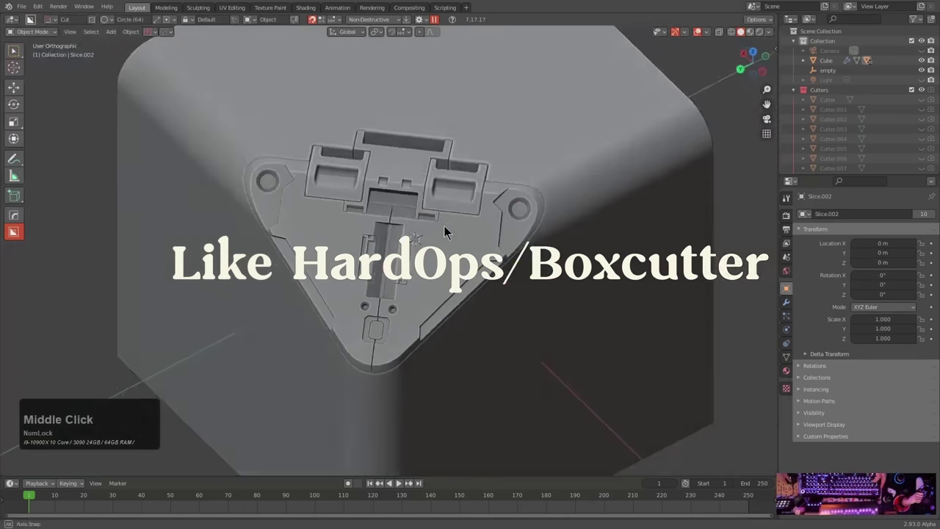
pyautogui.scroll(-2, 429, 152)
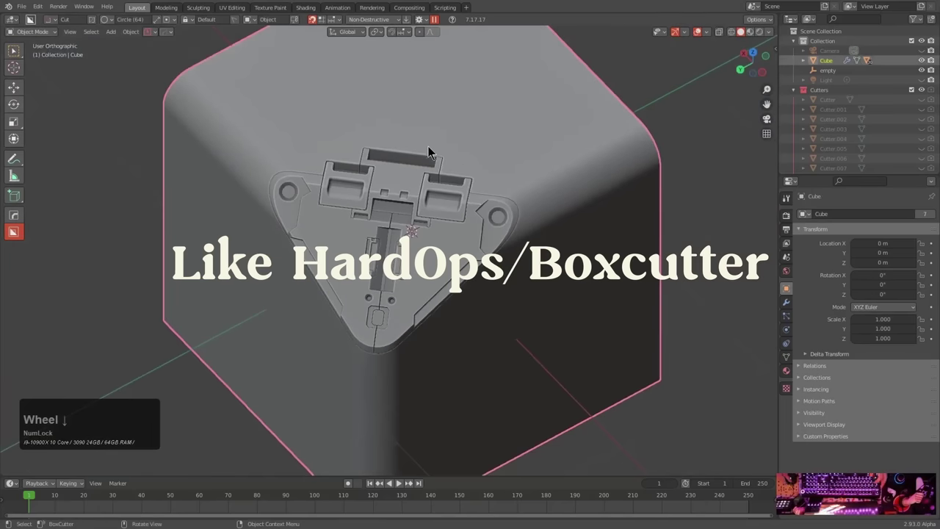
pyautogui.click(390, 245)
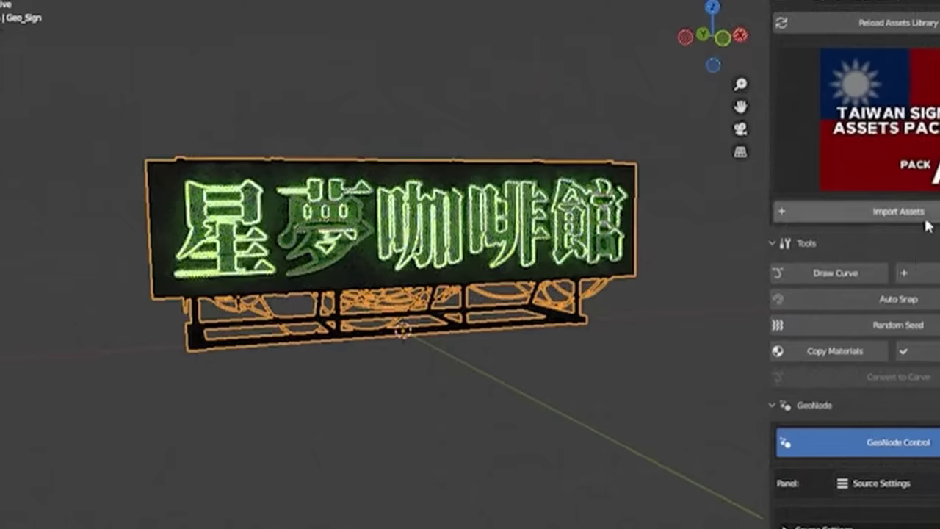
# Import a neon sign asset and re-roll its random text three more times.
pyautogui.click(895, 323)
pyautogui.click(892, 323)
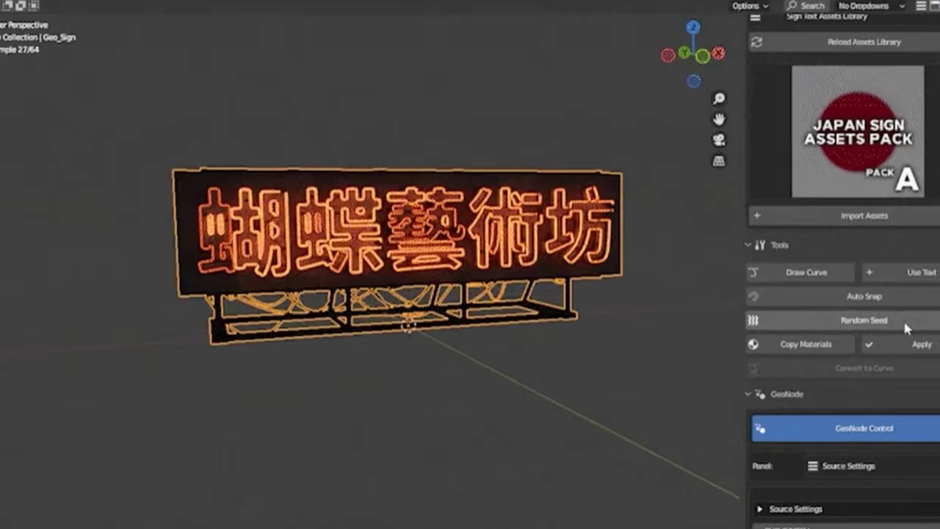
pyautogui.click(885, 323)
pyautogui.click(878, 323)
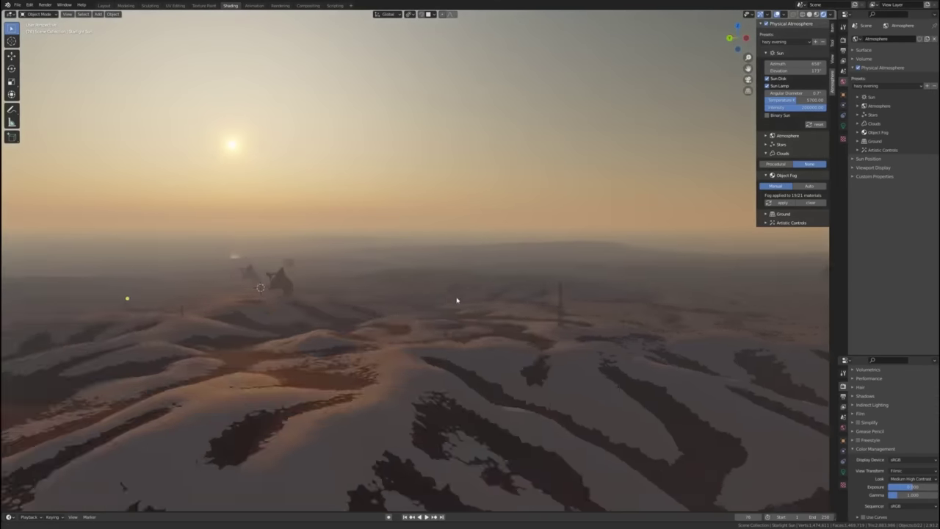
# Orbit over the desert dunes and apply the 'summer sunset' Physical Atmosphere preset.
pyautogui.moveTo(456, 300); pyautogui.dragTo(552, 305, button='middle')
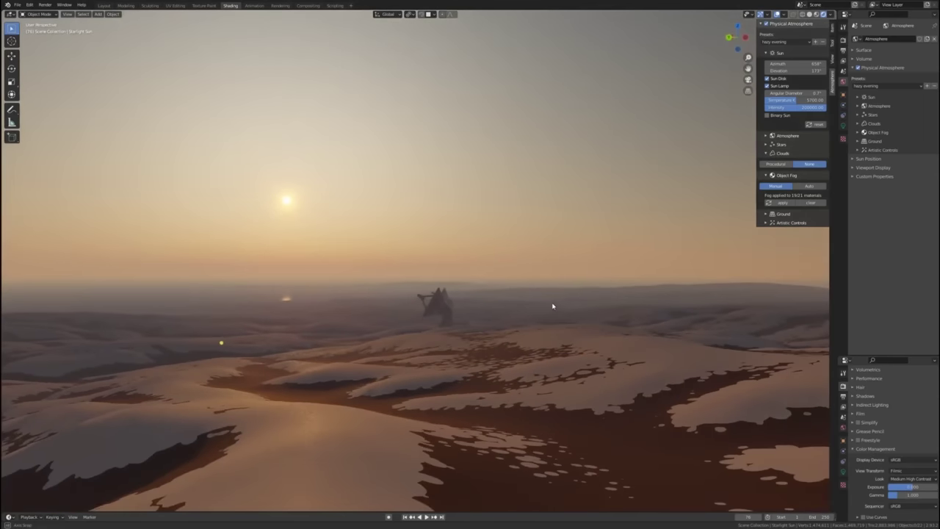
pyautogui.click(789, 80)
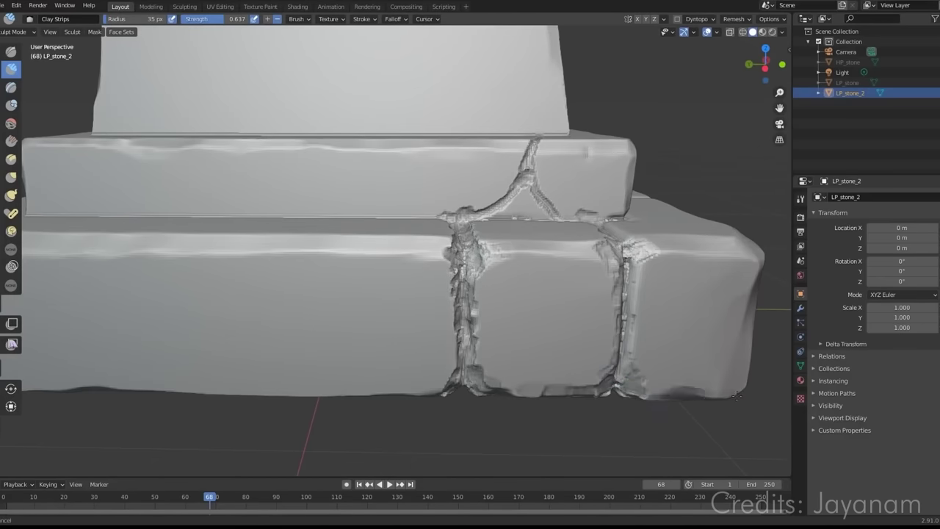
# Orbit around the sculpted stone steps and close in on a crack between the blocks.
pyautogui.moveTo(736, 396)
pyautogui.mouseDown(button='middle')
pyautogui.moveTo(597, 287)
pyautogui.moveTo(615, 325)
pyautogui.mouseUp(button='middle')
pyautogui.moveTo(568, 278); pyautogui.dragTo(569, 246, button='middle')
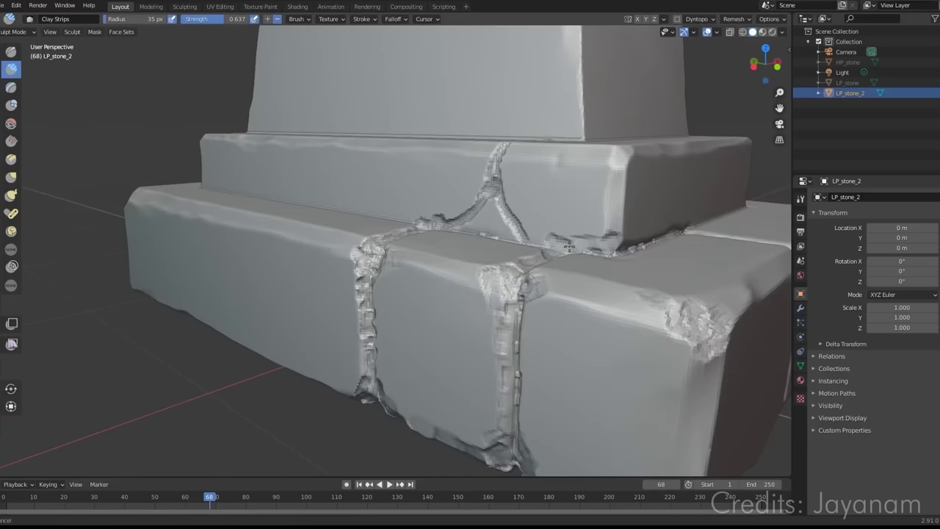
pyautogui.moveTo(622, 189); pyautogui.dragTo(597, 188, button='middle')
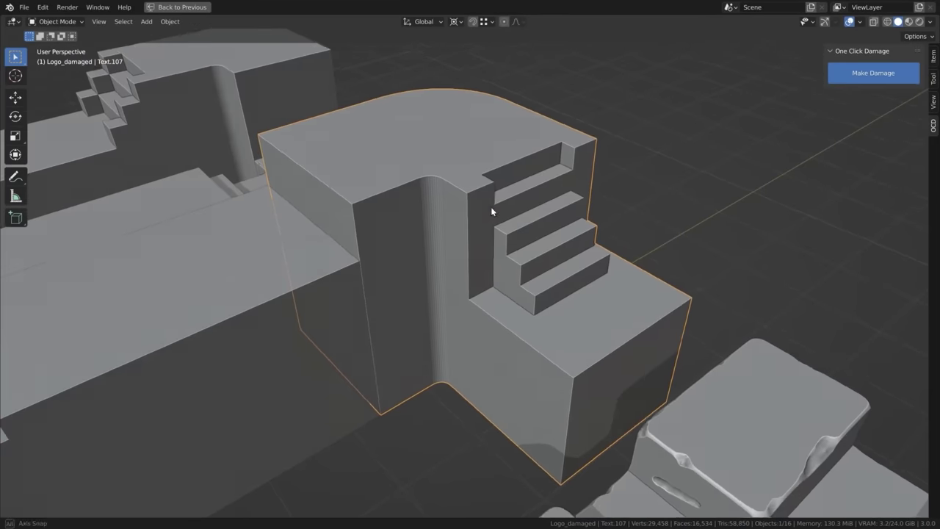
# Run Make Damage on the logo pieces, including Text.106, and set the damage Amount to 0.6.
pyautogui.click(873, 72)
pyautogui.click(873, 73)
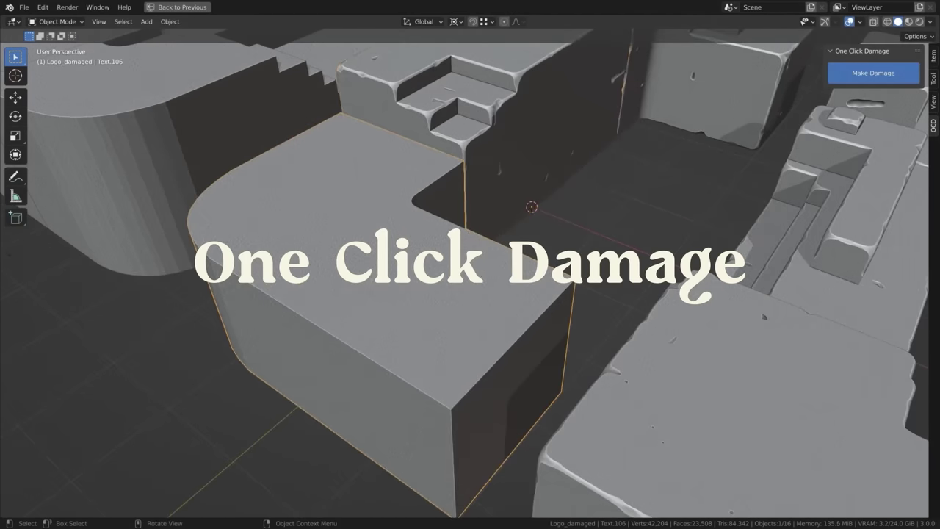
pyautogui.click(873, 73)
pyautogui.doubleClick(863, 104)
pyautogui.write('600')
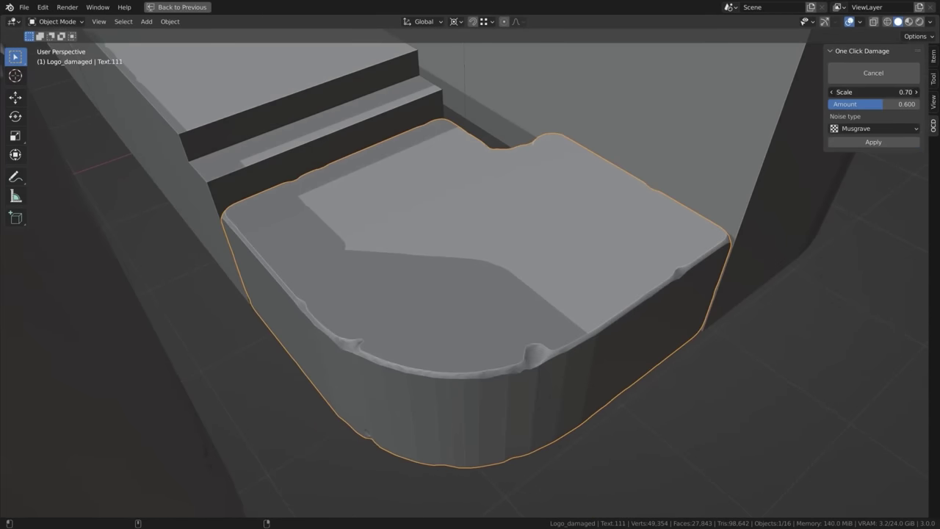
pyautogui.doubleClick(864, 103)
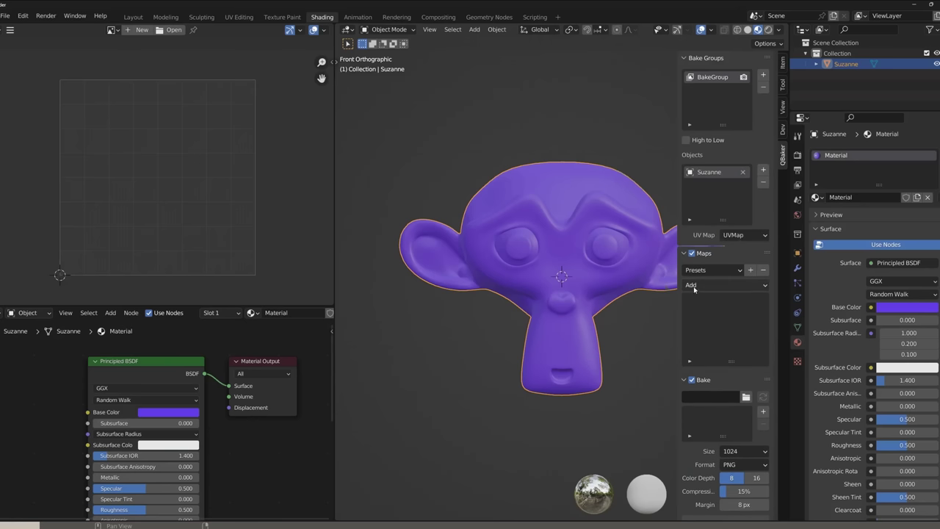
# Display the baked Albedo image and fit it to the image view.
pyautogui.scroll(-3, 775, 416)
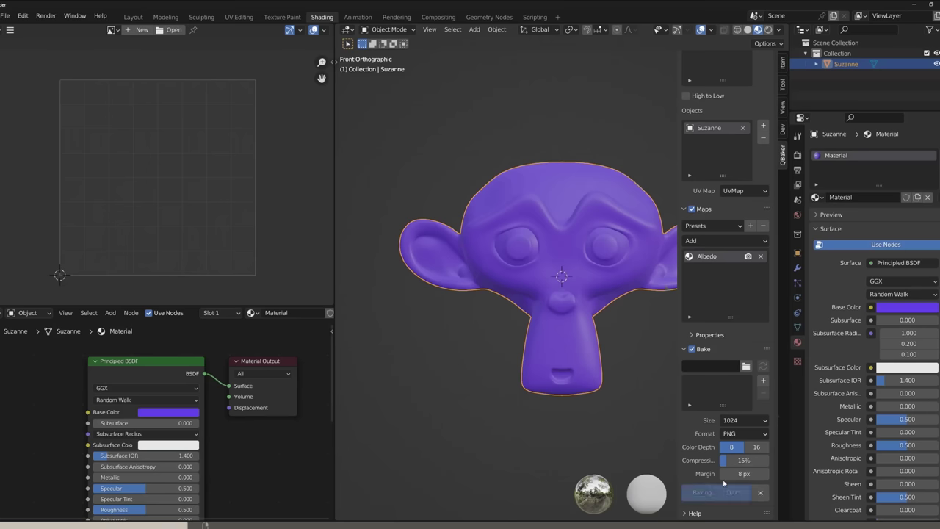
pyautogui.click(111, 30)
pyautogui.click(169, 65)
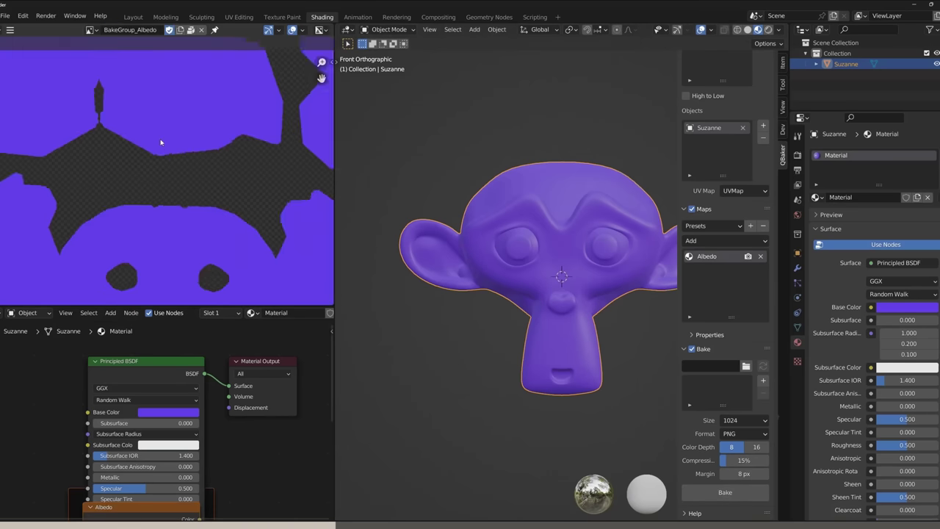
# Add a Material ID map to the bake list and bake it.
pyautogui.scroll(-3, 161, 140)
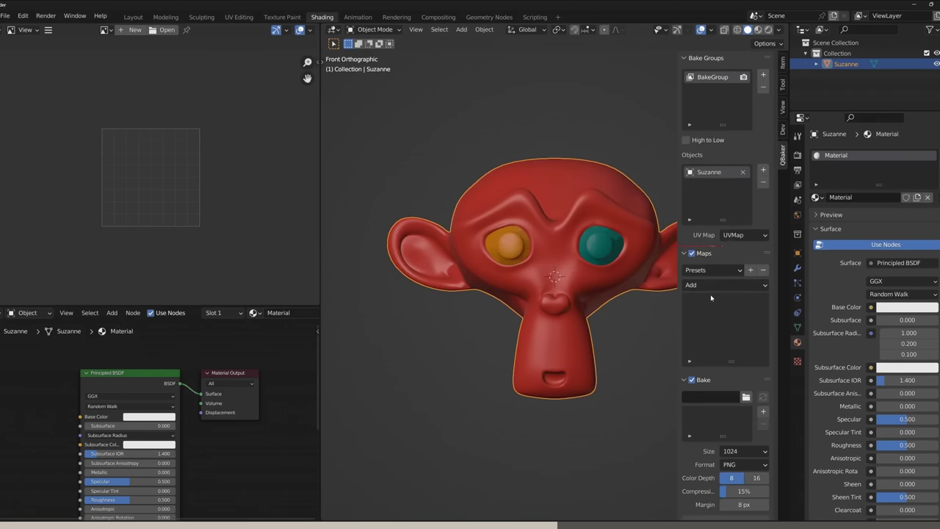
pyautogui.click(711, 285)
pyautogui.click(727, 367)
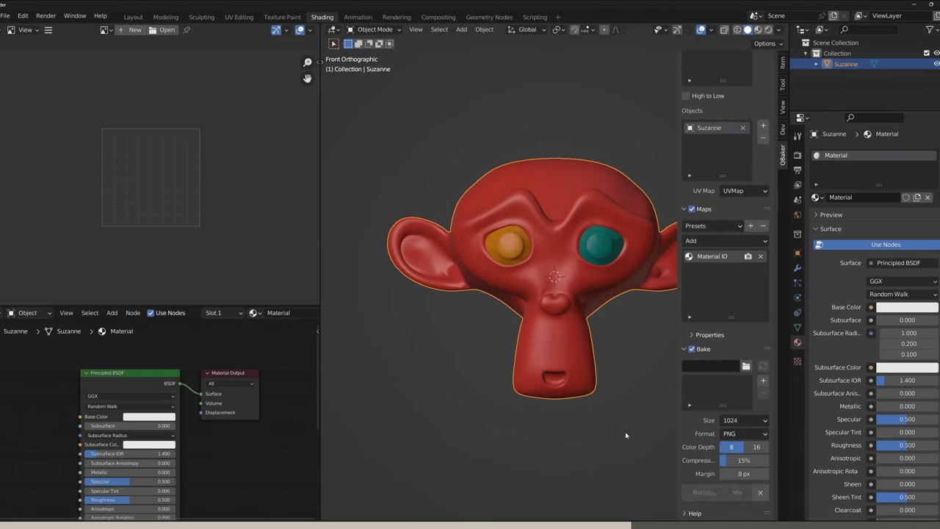
pyautogui.click(111, 29)
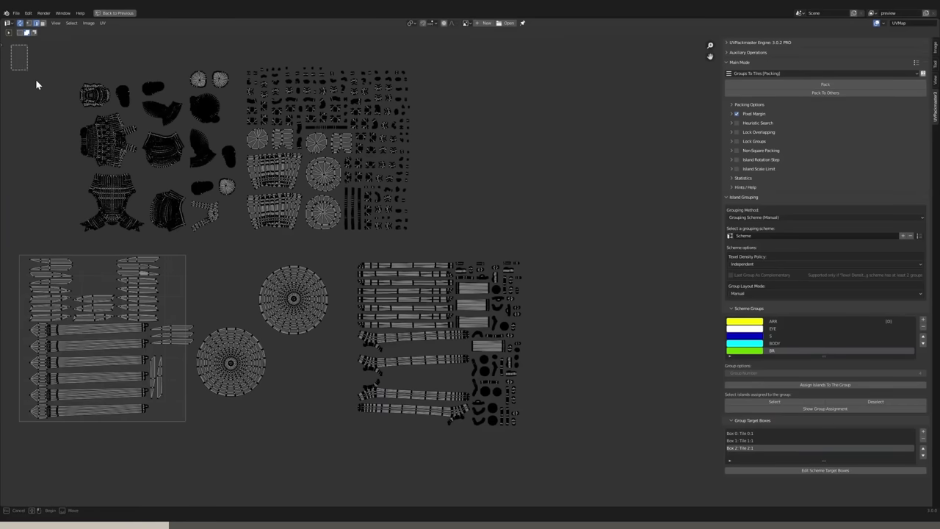
# Pack all UV islands into their group tiles, then stack similar islands with Align Similar.
pyautogui.moveTo(11, 44); pyautogui.dragTo(561, 458)
pyautogui.click(849, 84)
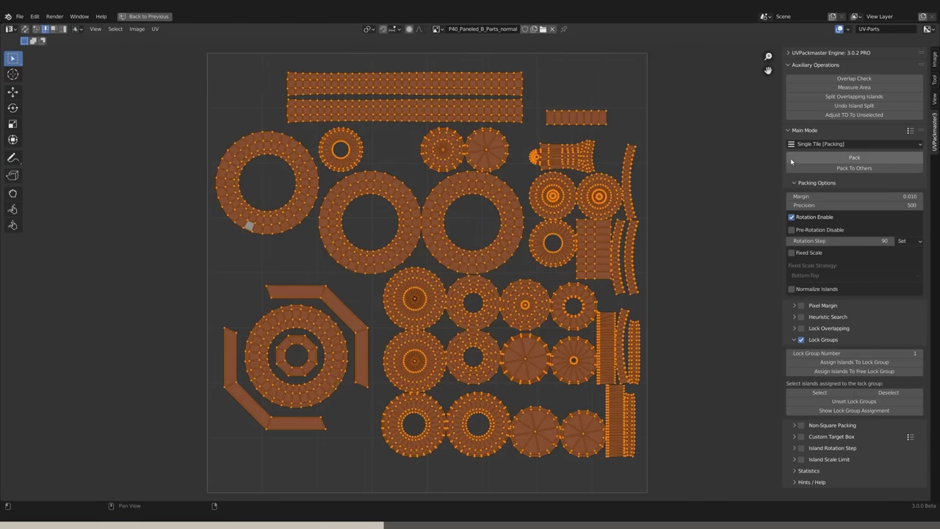
pyautogui.click(790, 161)
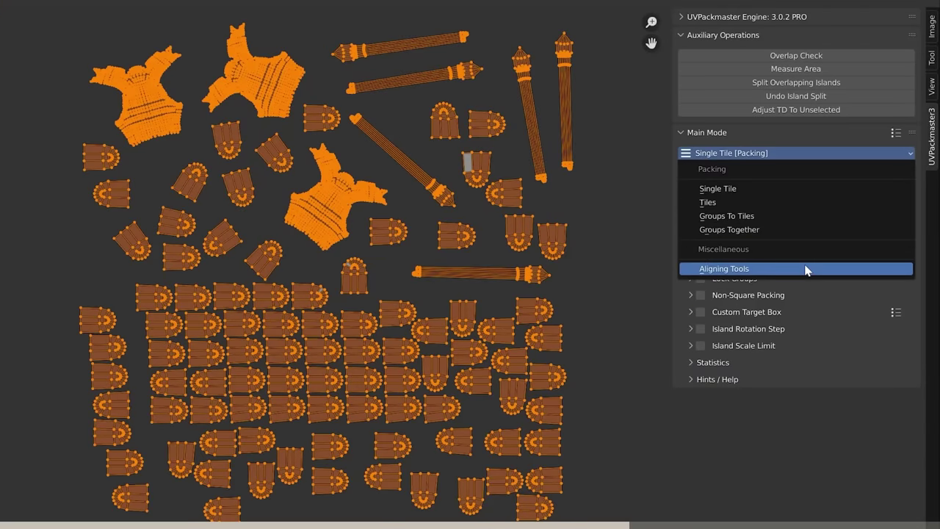
pyautogui.click(807, 270)
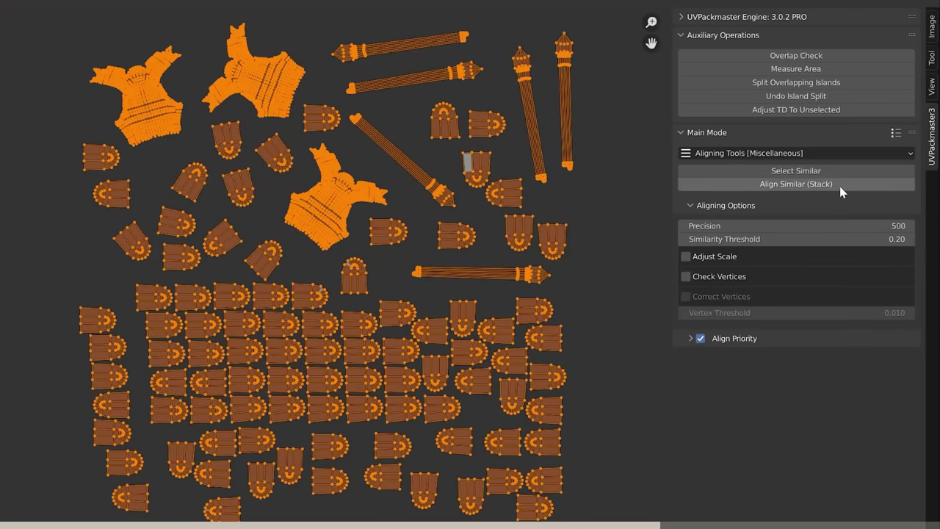
pyautogui.click(839, 183)
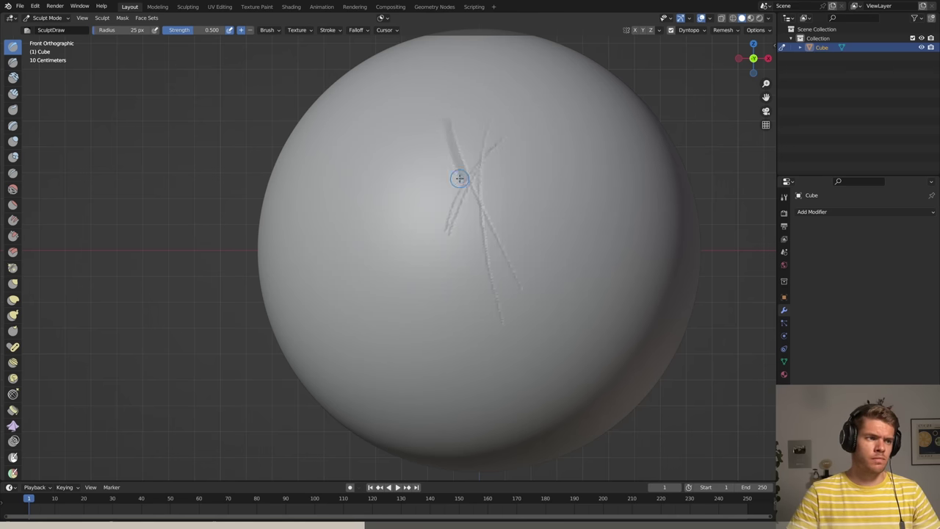
# Carve two more scratch strokes across the sphere's surface.
pyautogui.moveTo(493, 238)
pyautogui.mouseDown()
pyautogui.moveTo(476, 154)
pyautogui.moveTo(504, 144)
pyautogui.mouseUp()
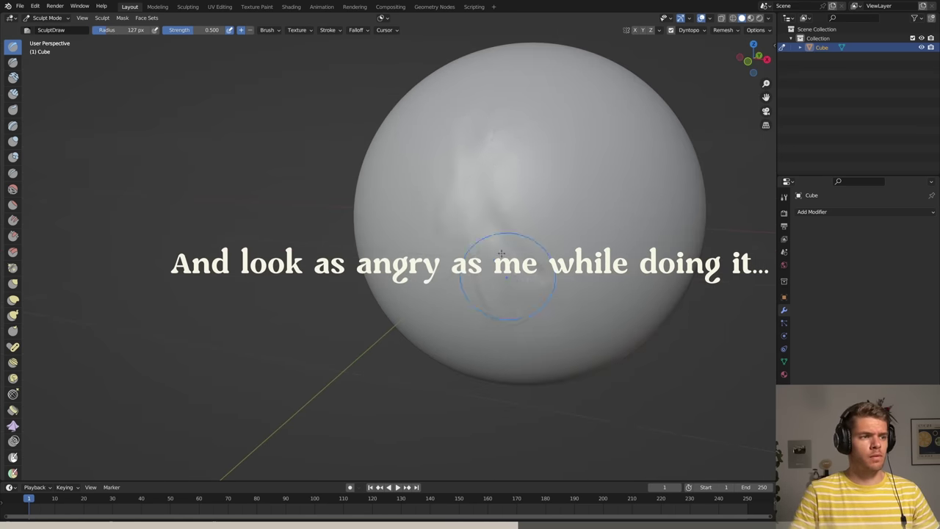
pyautogui.moveTo(504, 252); pyautogui.dragTo(427, 220, button='middle')
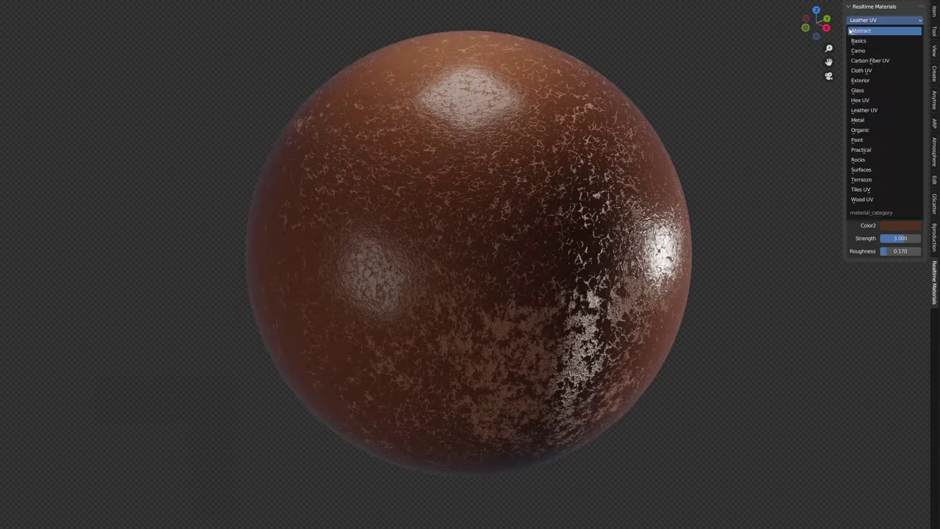
# Apply the Tech Metal Glow material to the sphere, then replace it with a wood flooring material.
pyautogui.click(885, 62)
pyautogui.click(718, 307)
pyautogui.click(885, 107)
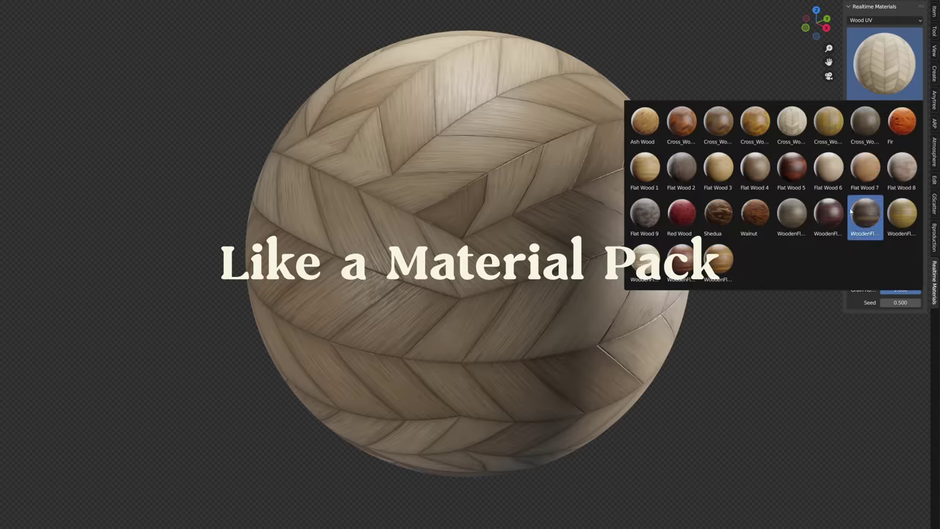
pyautogui.click(828, 213)
pyautogui.click(885, 107)
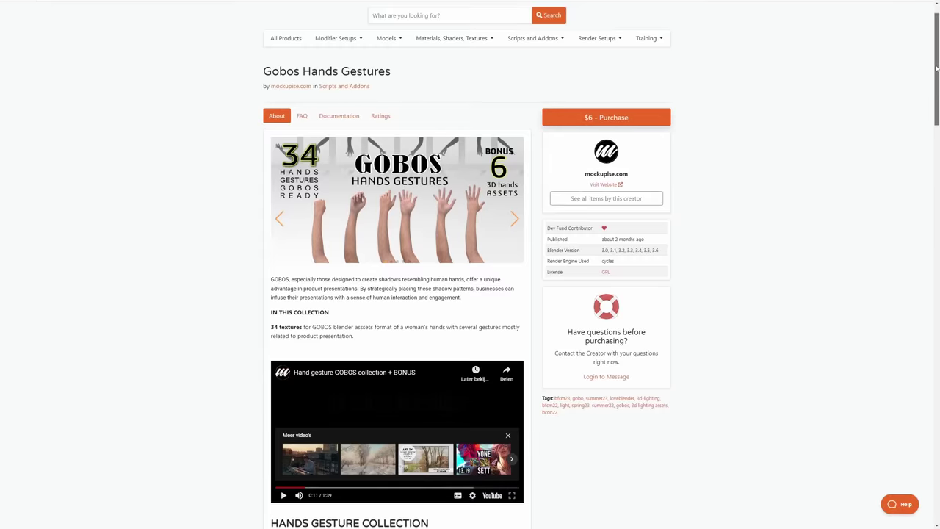
# Scroll down the Realtime Materials product page to the Hexagon and Carbon Fiber sections.
pyautogui.scroll(-7, 916, 172)
pyautogui.scroll(-7, 915, 172)
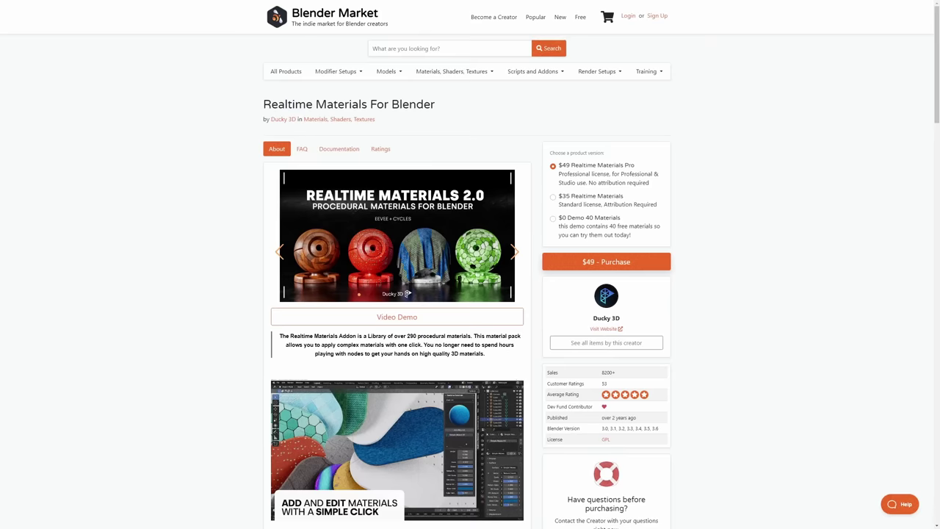
pyautogui.scroll(-11, 929, 146)
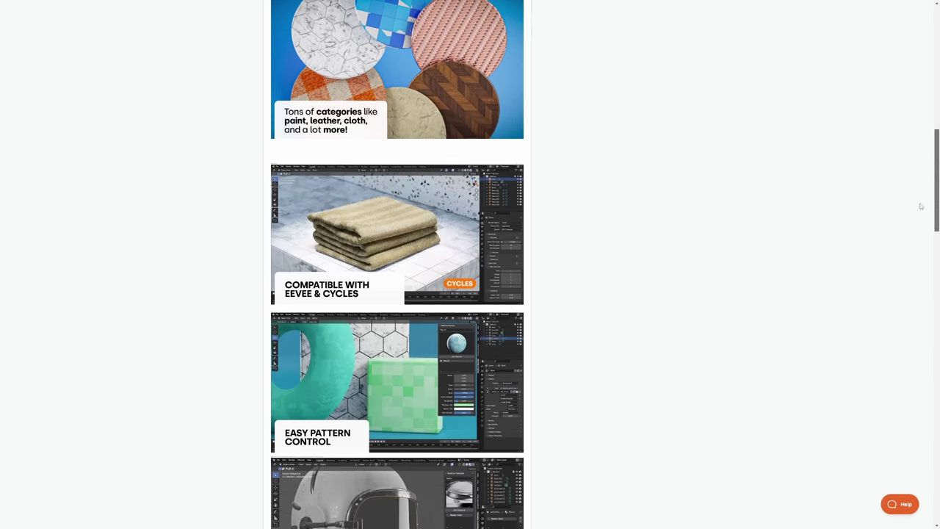
pyautogui.scroll(-13, 917, 239)
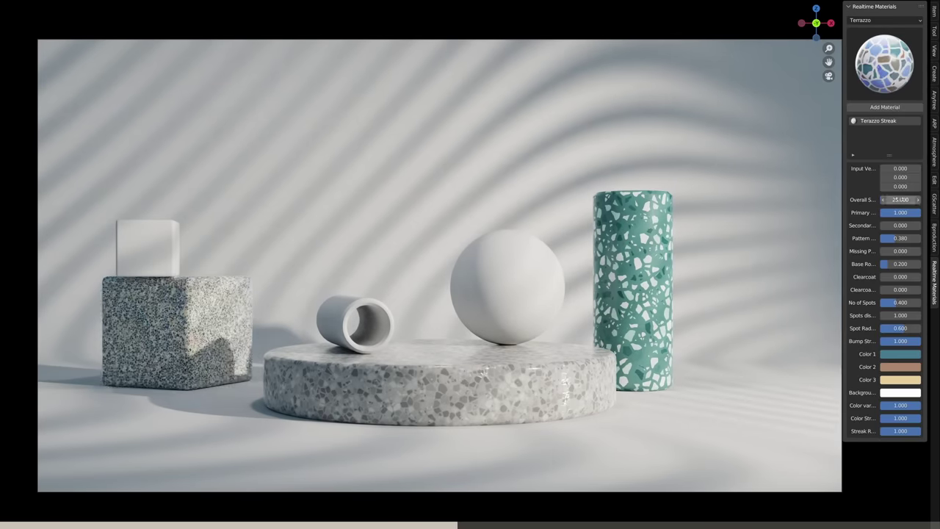
# Lower the terrazzo Overall Scale to 4.1 for a bold mosaic on the lower cube.
pyautogui.moveTo(901, 199); pyautogui.dragTo(881, 199)
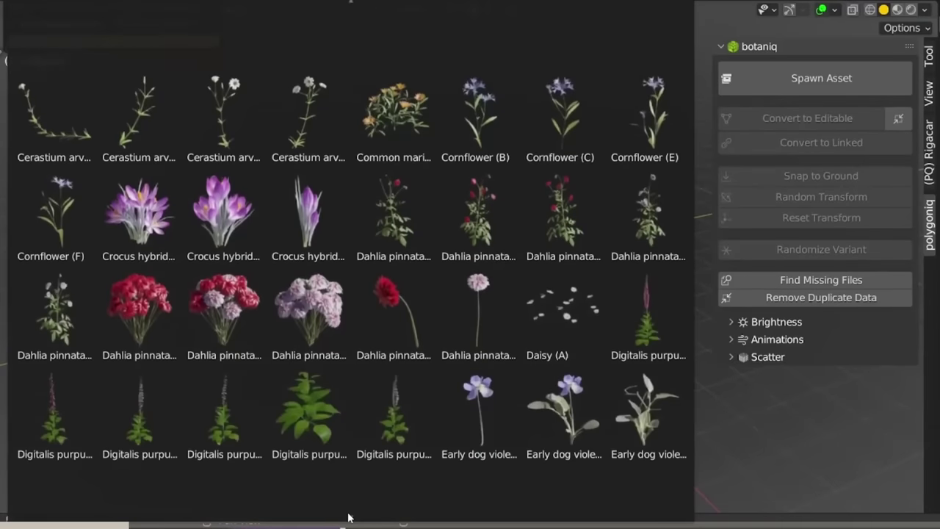
pyautogui.scroll(-5, 348, 517)
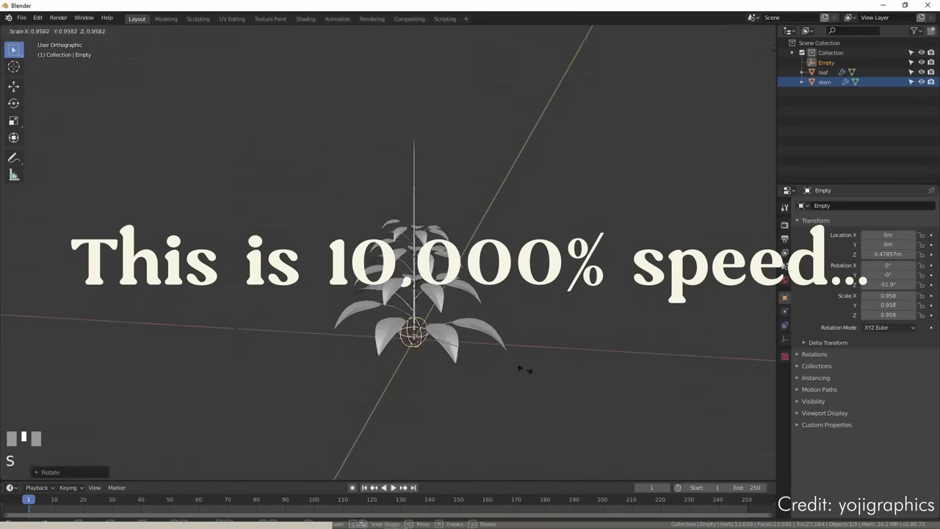
# Set botaniq's random Brightness range to 0.66–1.00 with a Season range, and confirm.
pyautogui.hotkey('shift', 'a')
pyautogui.click(511, 221)
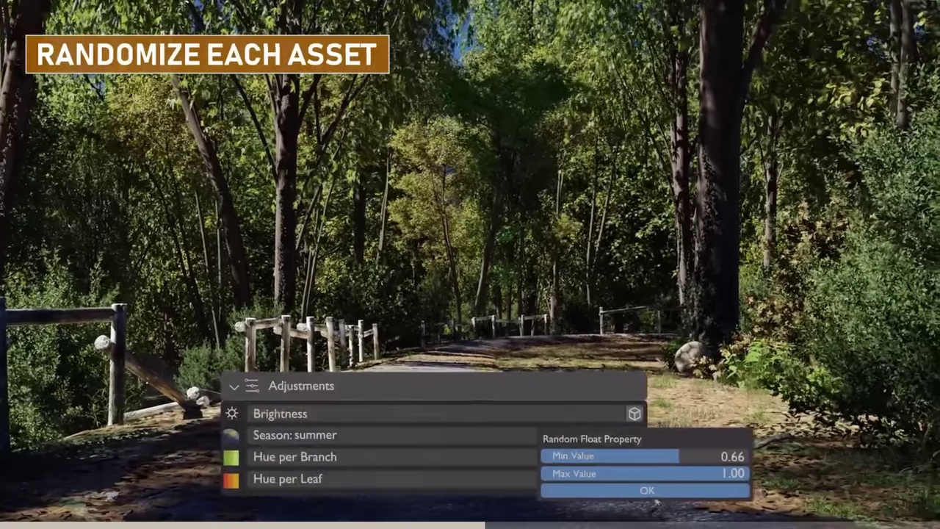
pyautogui.click(646, 490)
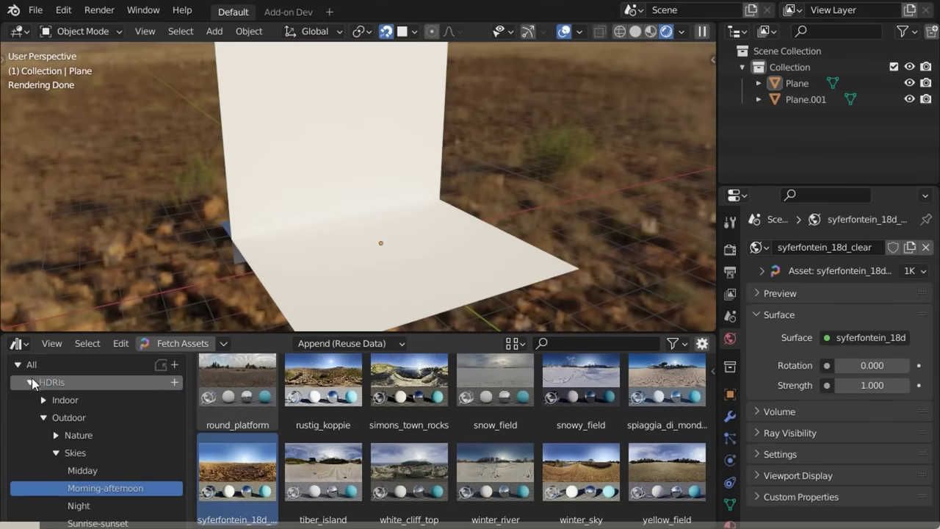
# Bring furniture models such as the coffee table and bust in from the Poly Haven asset library.
pyautogui.click(69, 446)
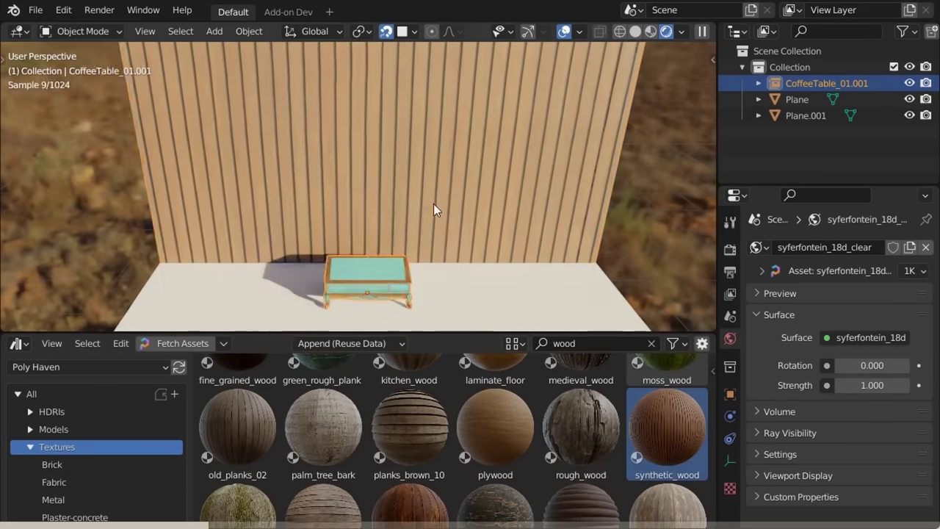
pyautogui.click(436, 210)
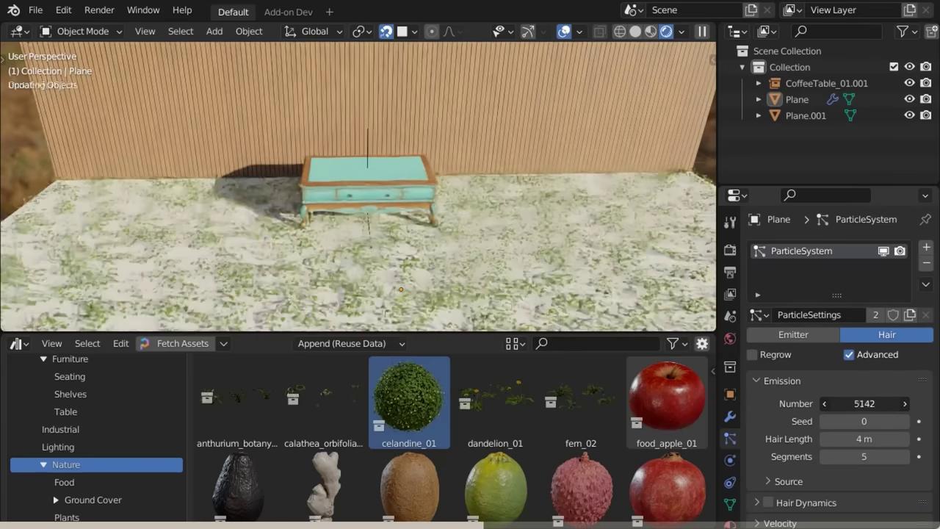
pyautogui.moveTo(863, 403)
pyautogui.mouseDown()
pyautogui.moveTo(903, 403)
pyautogui.moveTo(848, 397)
pyautogui.mouseUp()
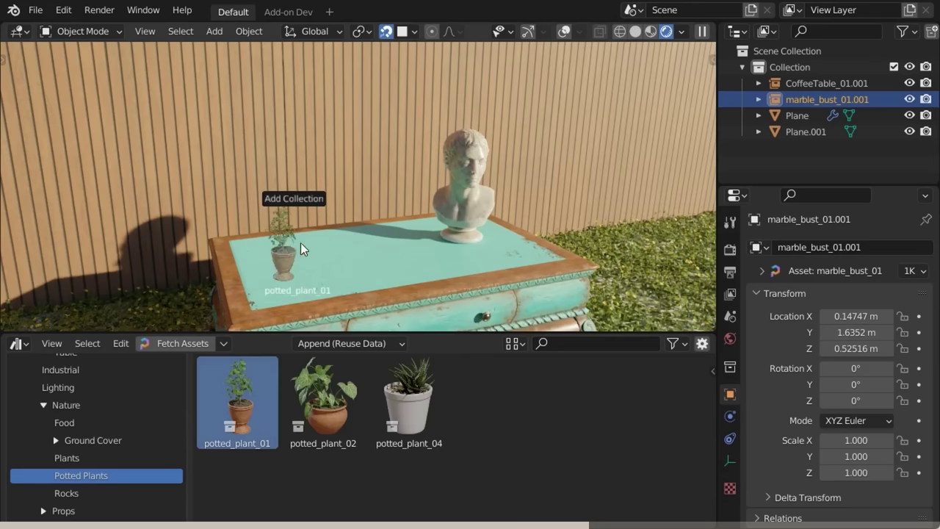
# Drop in potted_plant_01, set it on the table and shrink it to about half size.
pyautogui.moveTo(300, 242); pyautogui.dragTo(288, 252)
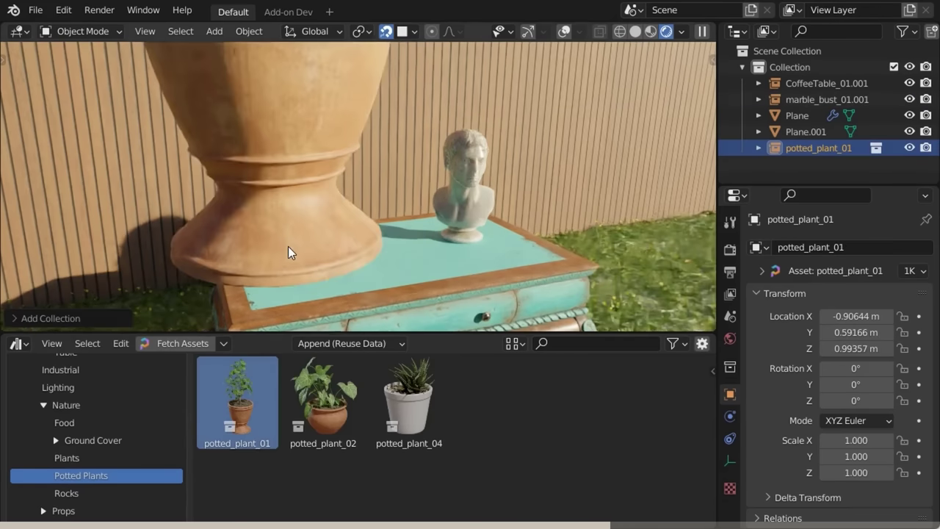
pyautogui.press('g')
pyautogui.click(346, 262)
pyautogui.press('s')
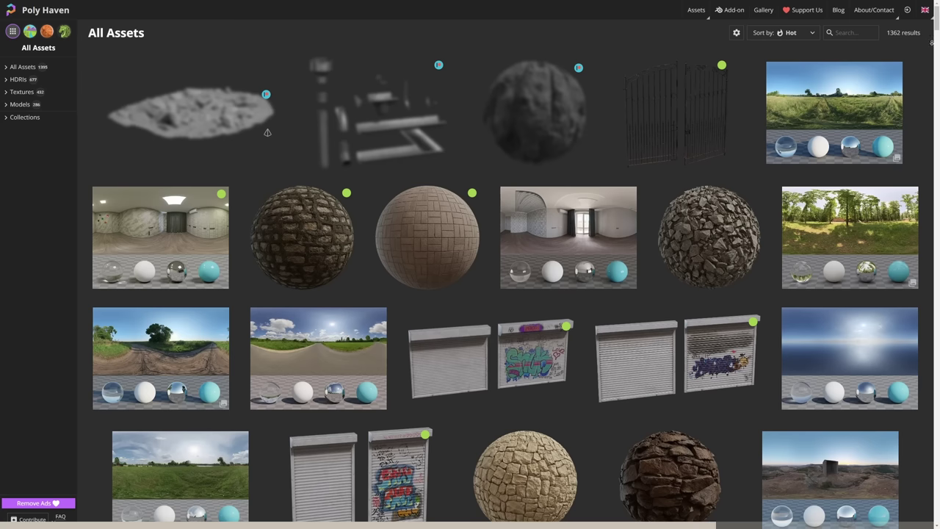
pyautogui.scroll(-10, 506, 286)
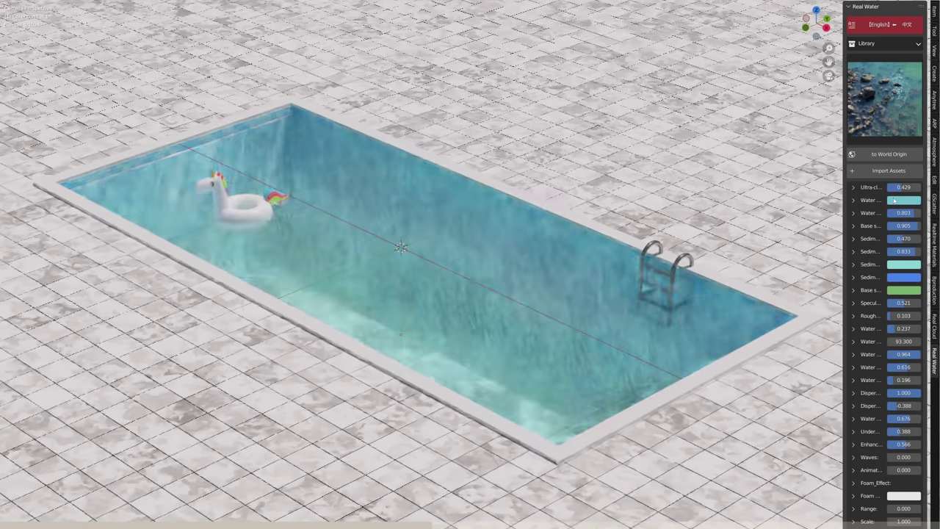
# Choose a new base color for the Real Water surface.
pyautogui.click(903, 290)
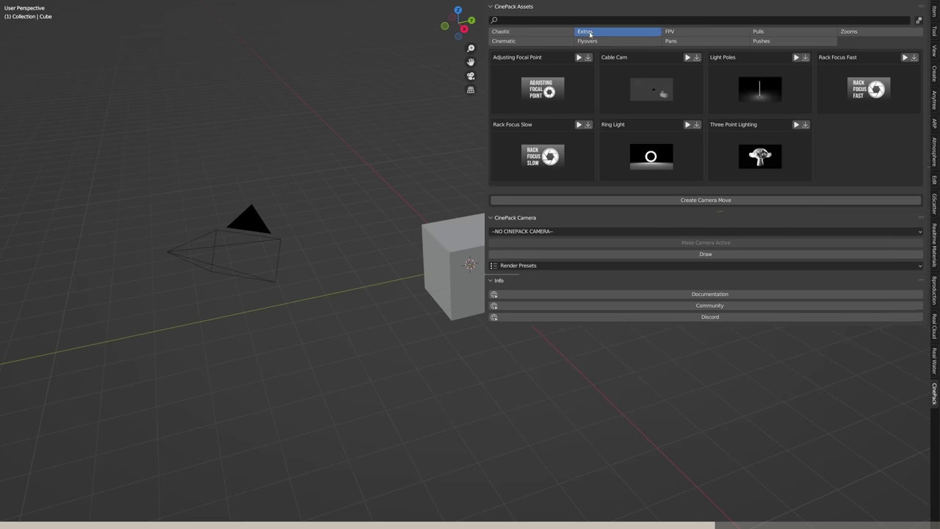
# Step through CinePack's camera-move categories, starting with FPV, toward Cinematic.
pyautogui.click(705, 31)
pyautogui.keyDown('ctrl'); pyautogui.scroll(-5, 770, 35); pyautogui.keyUp('ctrl')
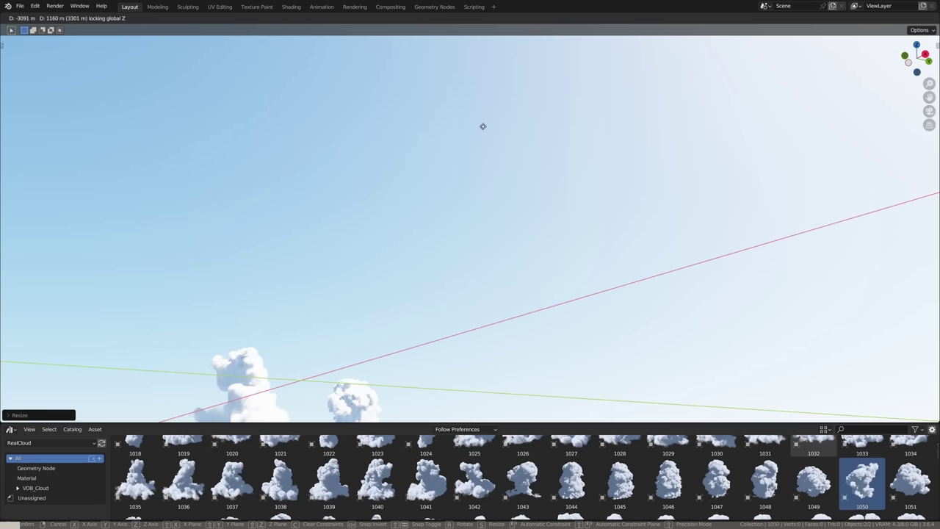
# Place a new cloud in the upper-left sky, scale it up greatly and shift it right.
pyautogui.scroll(-4, 641, 476)
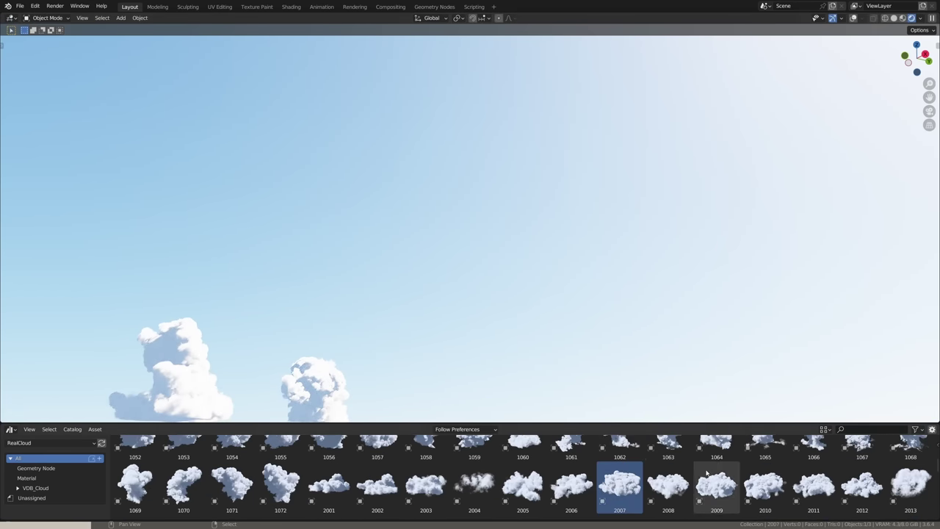
pyautogui.moveTo(707, 477); pyautogui.dragTo(252, 189)
pyautogui.scroll(-2, 667, 485)
pyautogui.click(668, 488)
pyautogui.moveTo(668, 488); pyautogui.dragTo(394, 277)
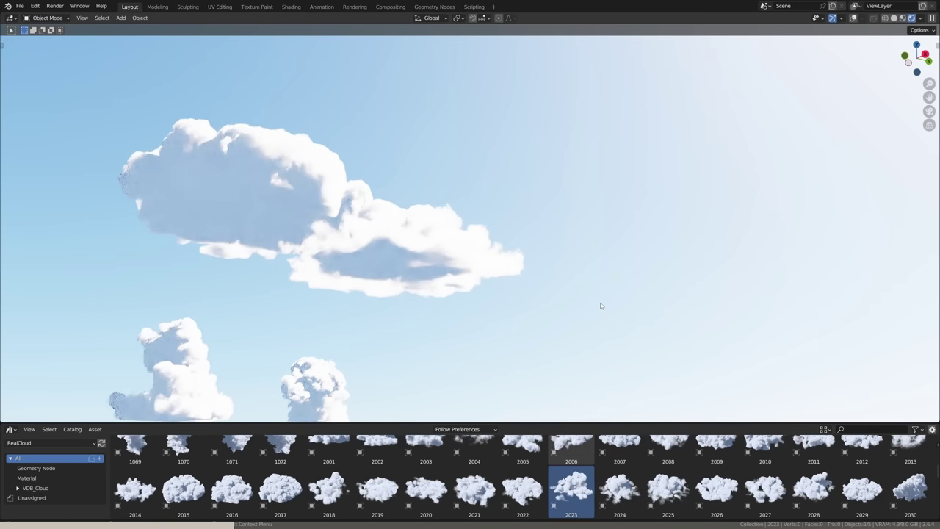
pyautogui.press('s')
pyautogui.click(266, 386)
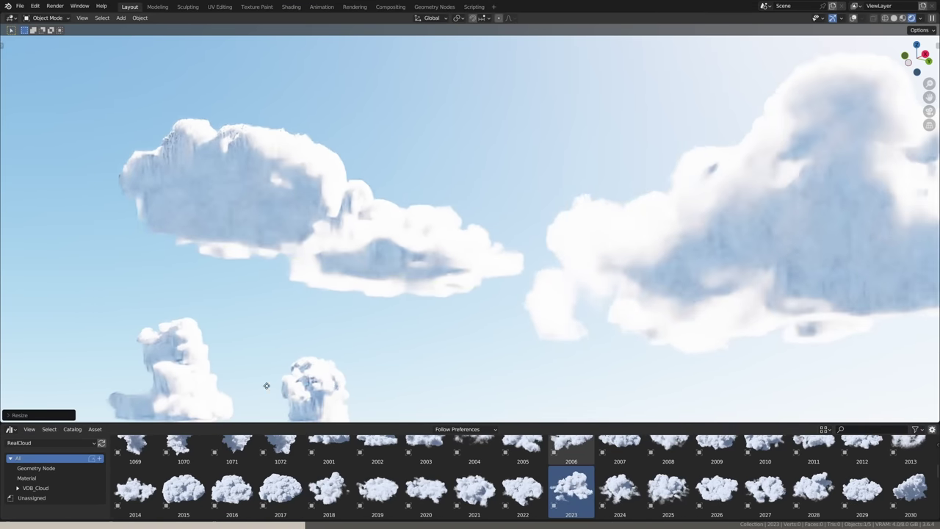
pyautogui.press('g')
pyautogui.click(379, 396)
# Add cloud 3004 and another cloud to spread across the sky.
pyautogui.scroll(-3, 571, 485)
pyautogui.moveTo(571, 488); pyautogui.dragTo(188, 227)
pyautogui.scroll(-1, 723, 497)
pyautogui.moveTo(723, 497); pyautogui.dragTo(615, 373)
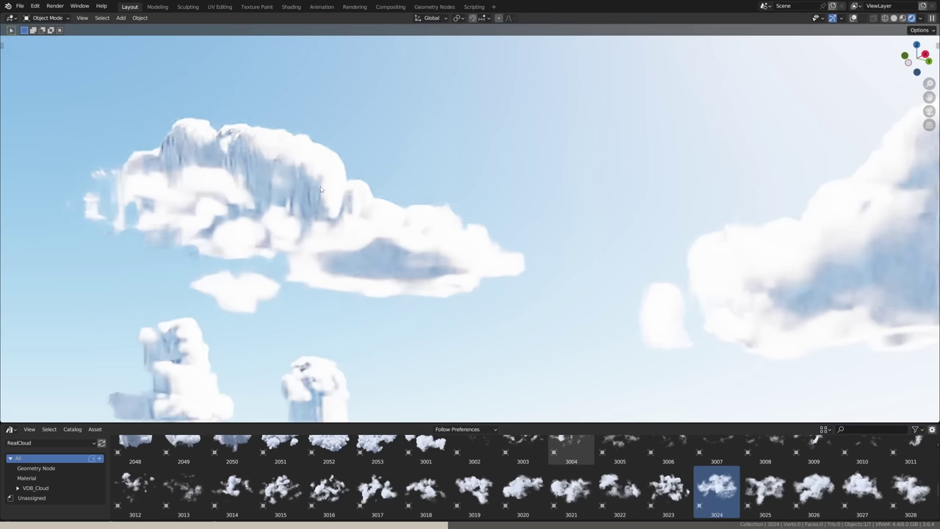
pyautogui.scroll(2, 383, 499)
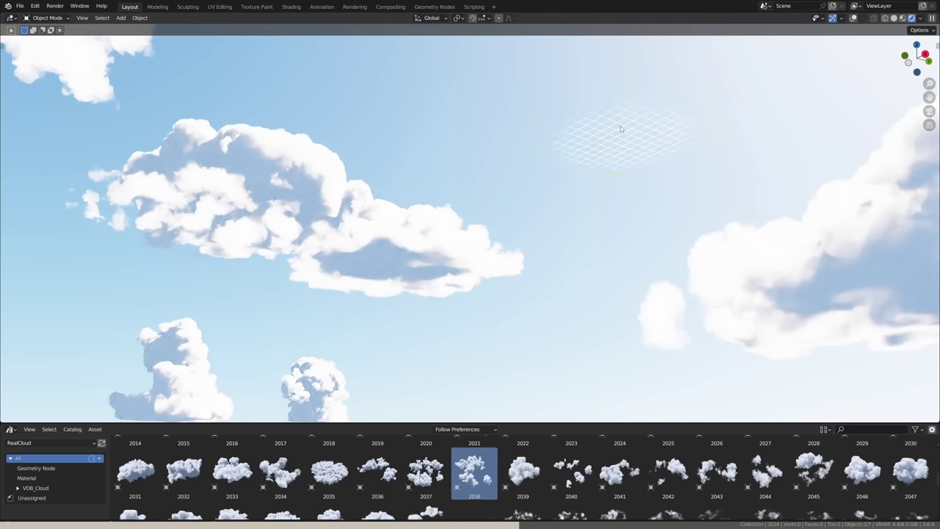